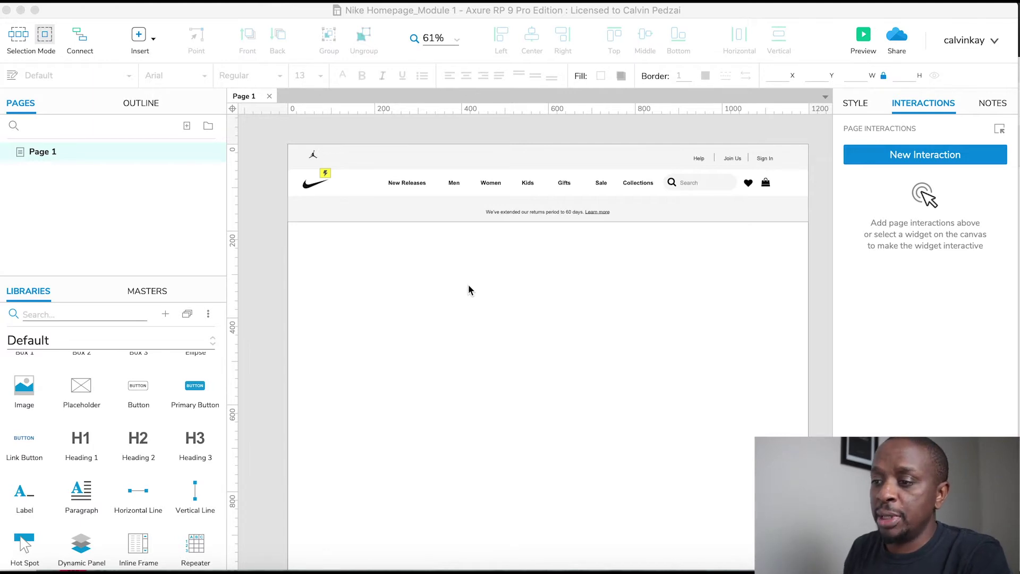
# - Rename Page 1 in the Pages panel to 'Homepage'
pyautogui.doubleClick(42, 152)
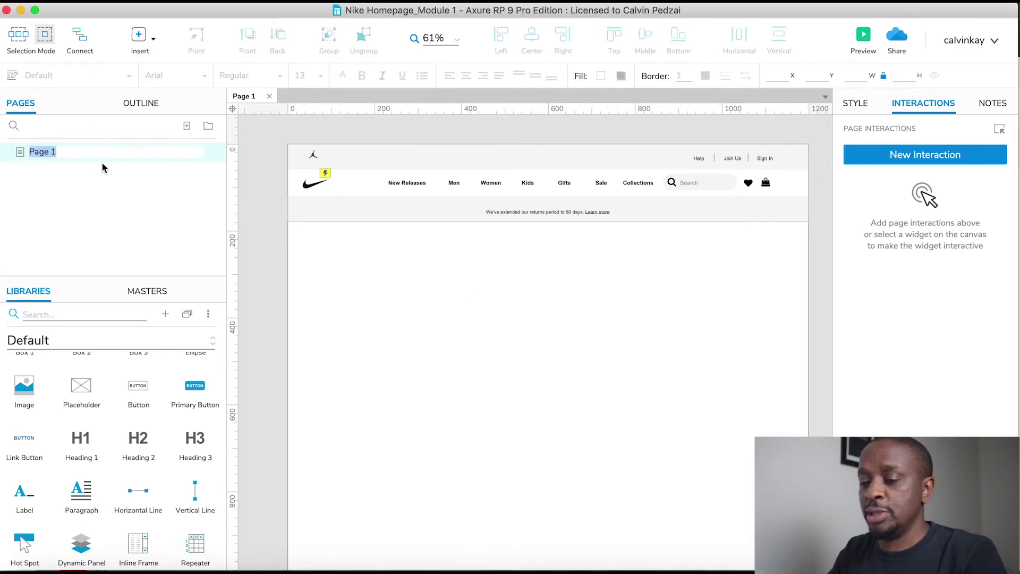
pyautogui.write('H')
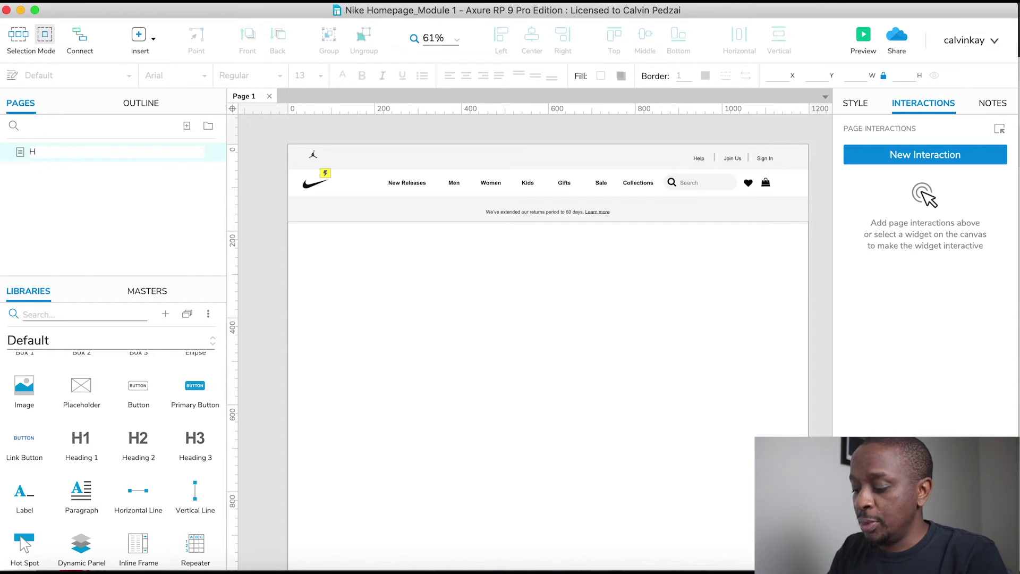
pyautogui.write('omepage')
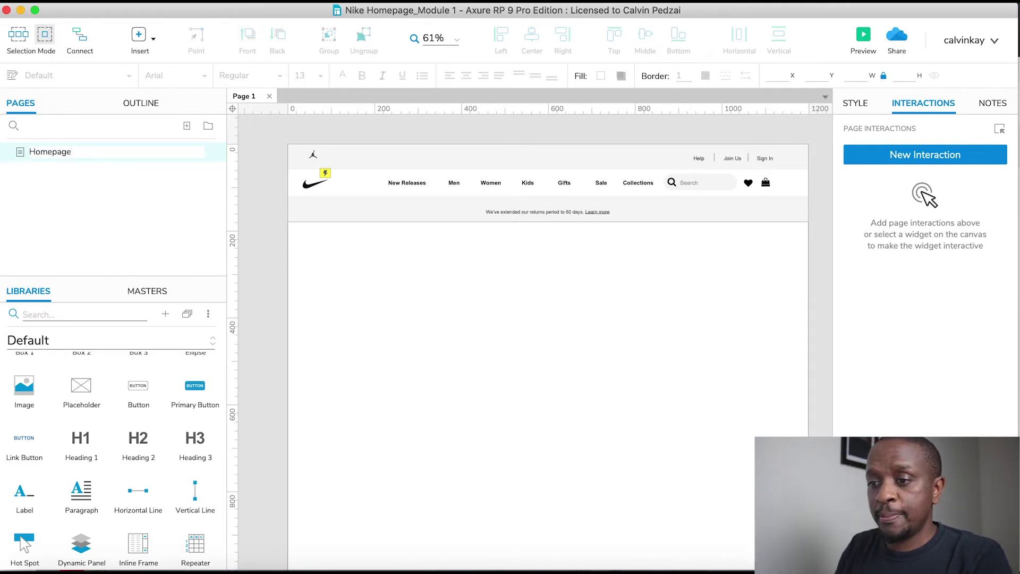
pyautogui.press('Return')
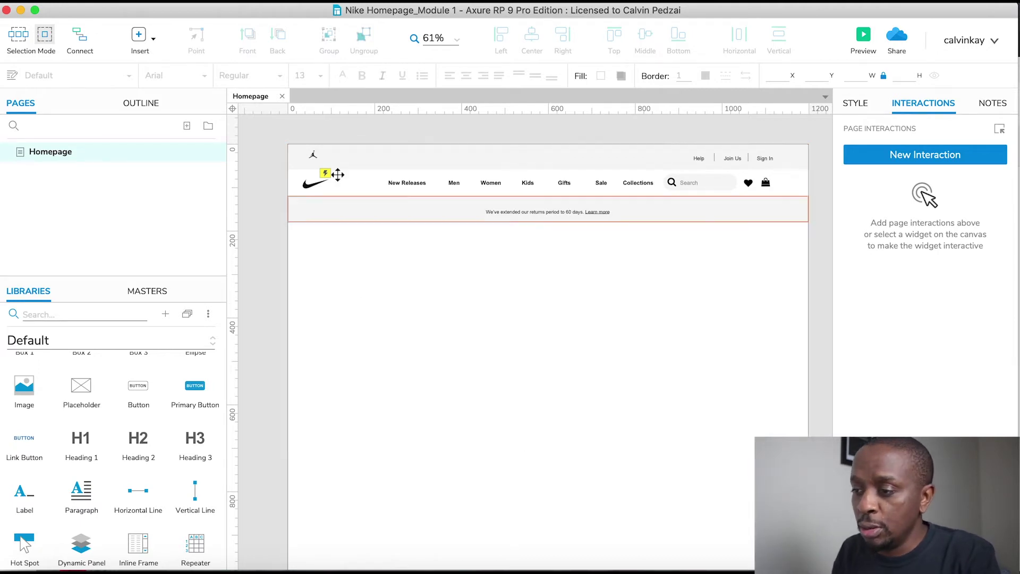
# - Group the Jordan logo image with its header box and name the group 'Air Jordan logo'
pyautogui.scroll(5, 303, 153)
pyautogui.scroll(3, 303, 152)
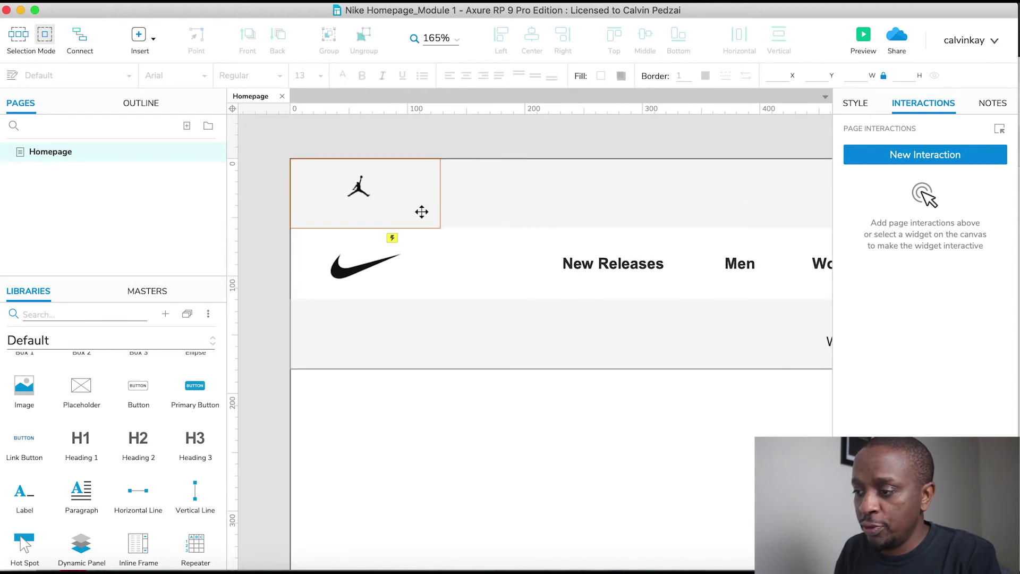
pyautogui.click(423, 205)
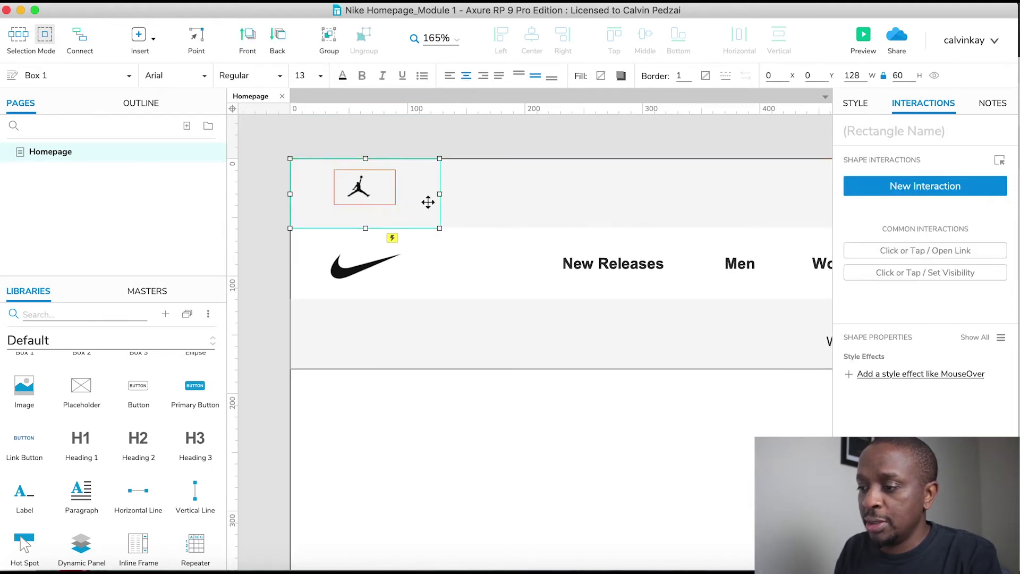
pyautogui.click(353, 187)
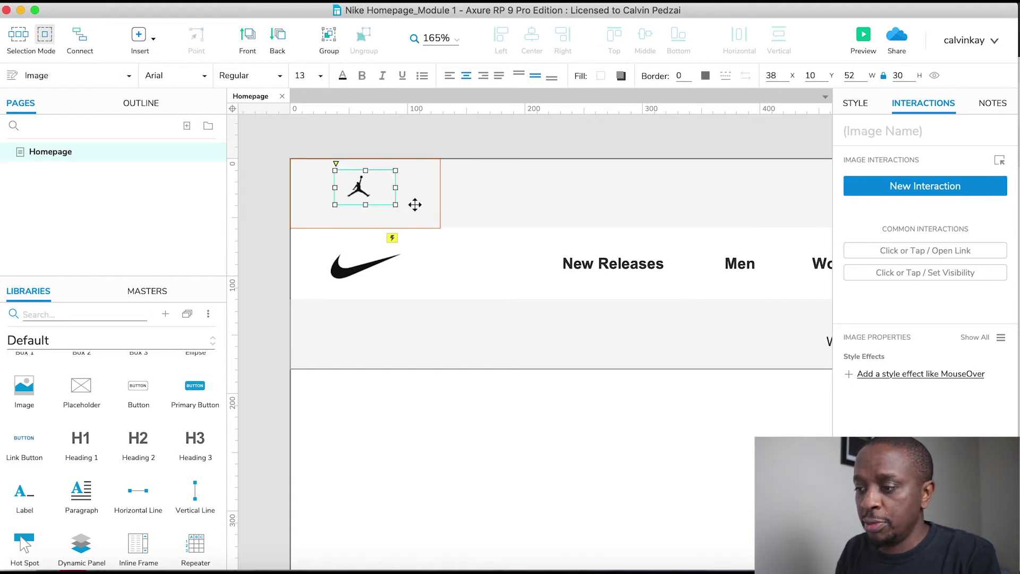
pyautogui.keyDown('shift'); pyautogui.click(422, 187); pyautogui.keyUp('shift')
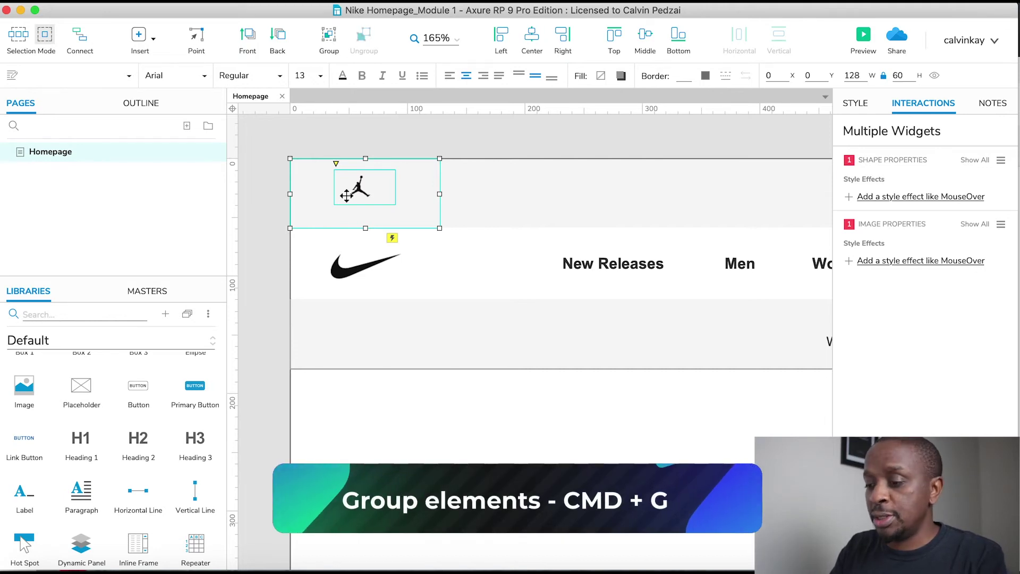
pyautogui.press('super+g')
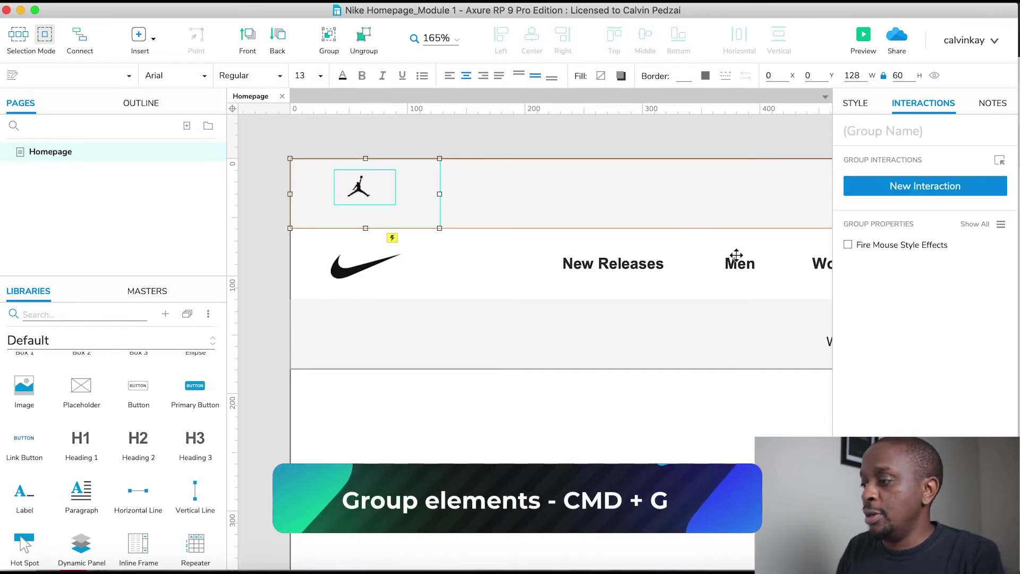
pyautogui.click(894, 140)
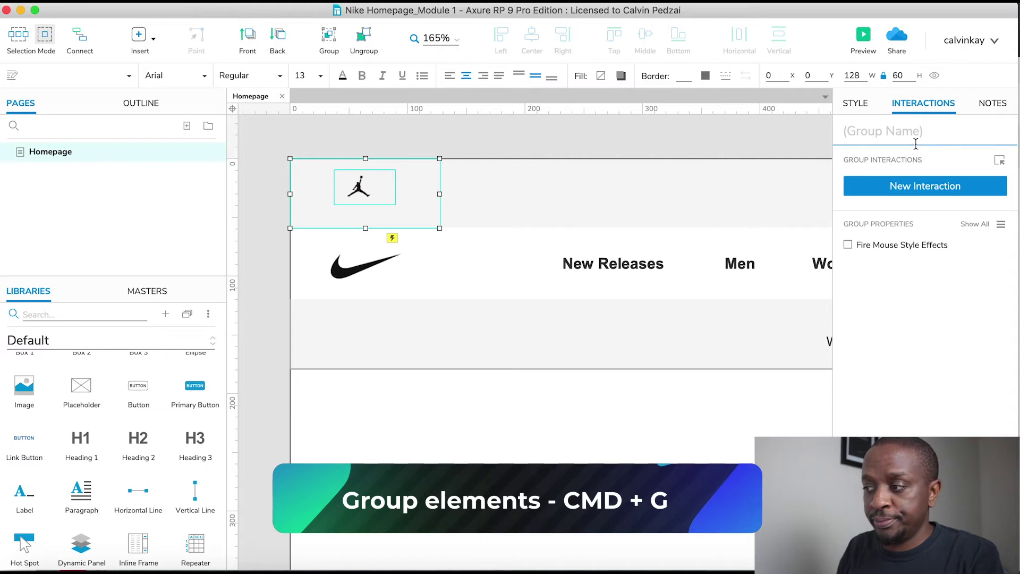
pyautogui.write('A')
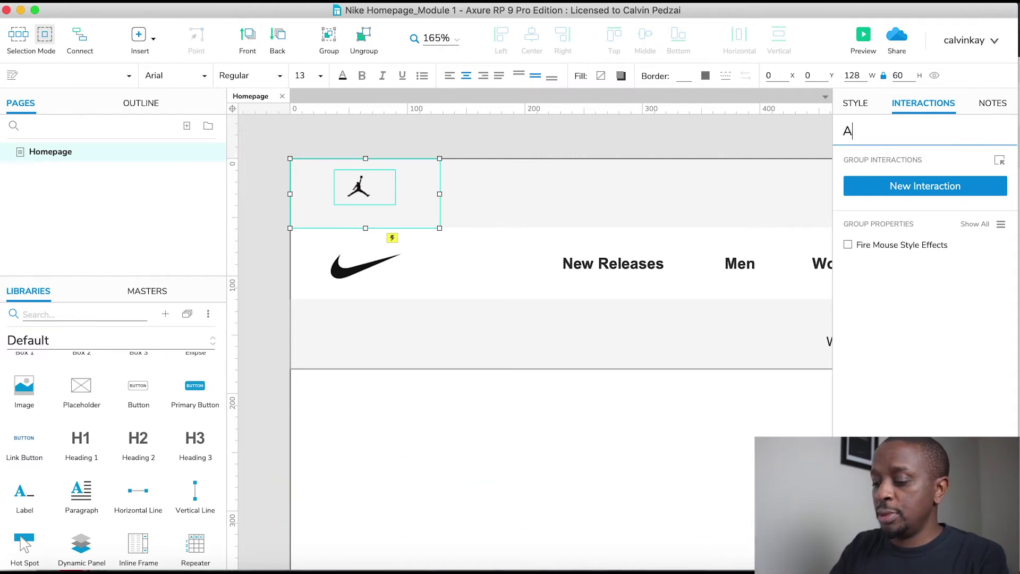
pyautogui.write('ir Jordan ')
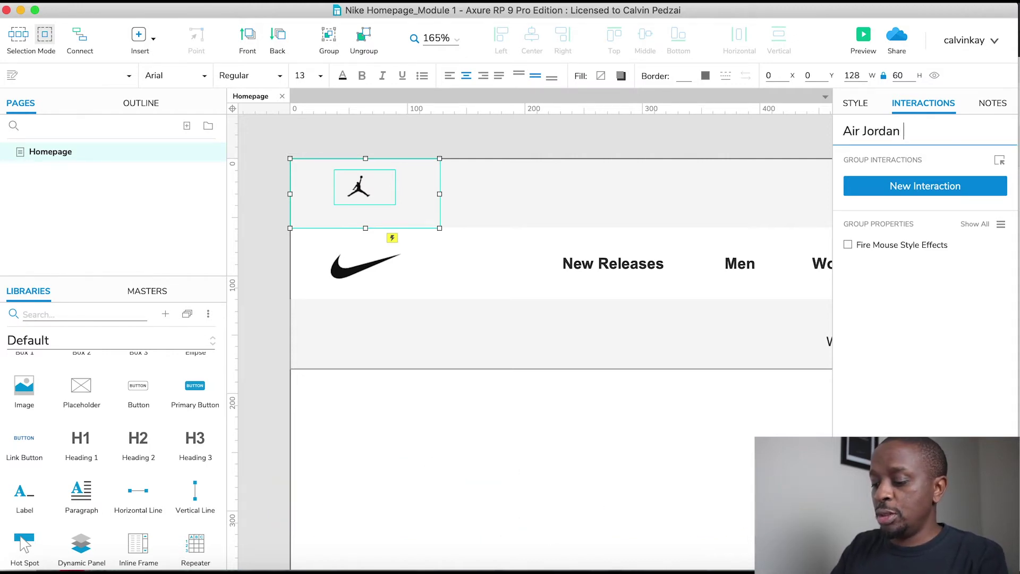
pyautogui.write('logo')
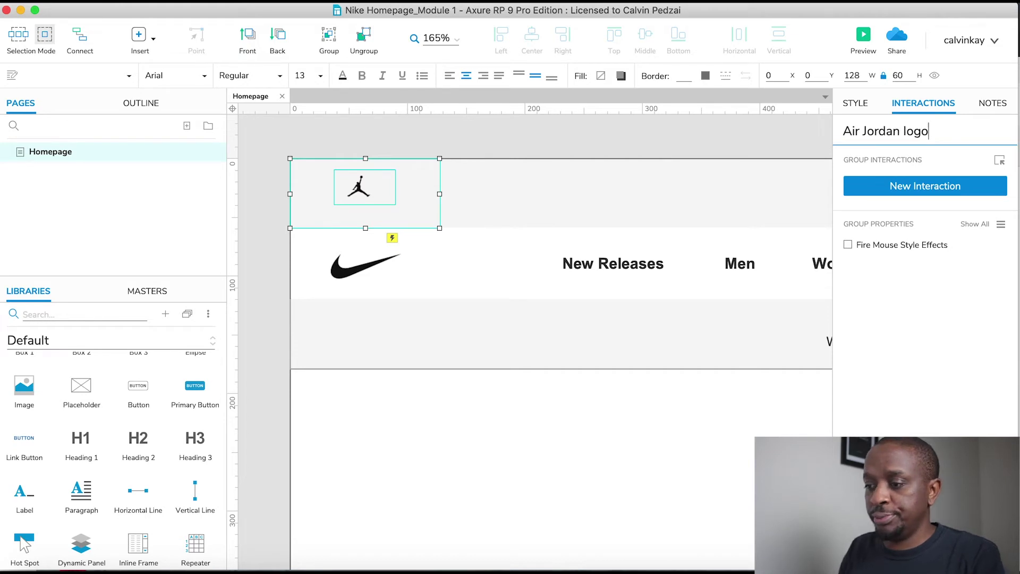
# - Group the Nike swoosh with its cell, name the group 'Nike logo', then deselect it
pyautogui.click(362, 270)
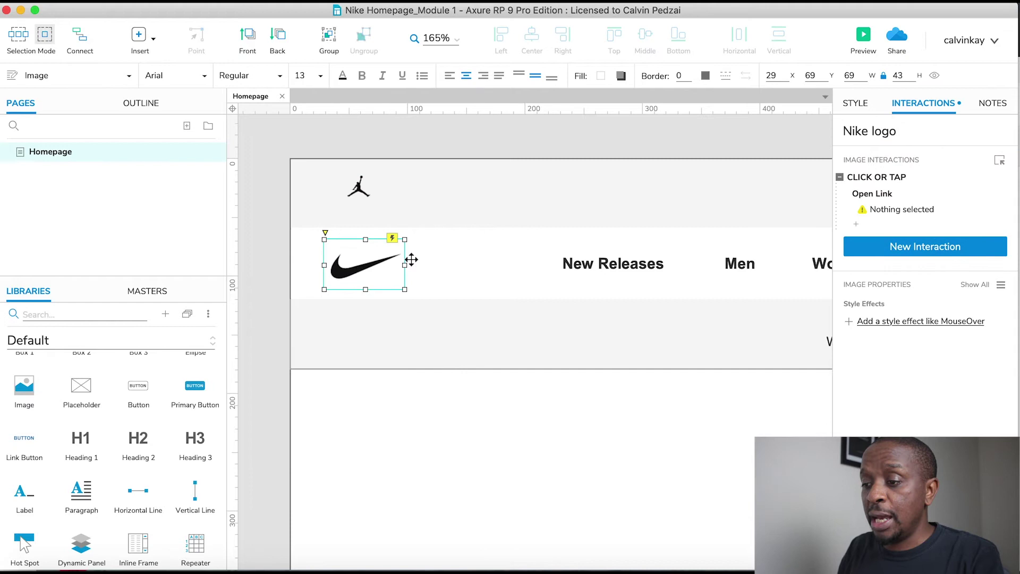
pyautogui.keyDown('shift'); pyautogui.click(427, 267); pyautogui.keyUp('shift')
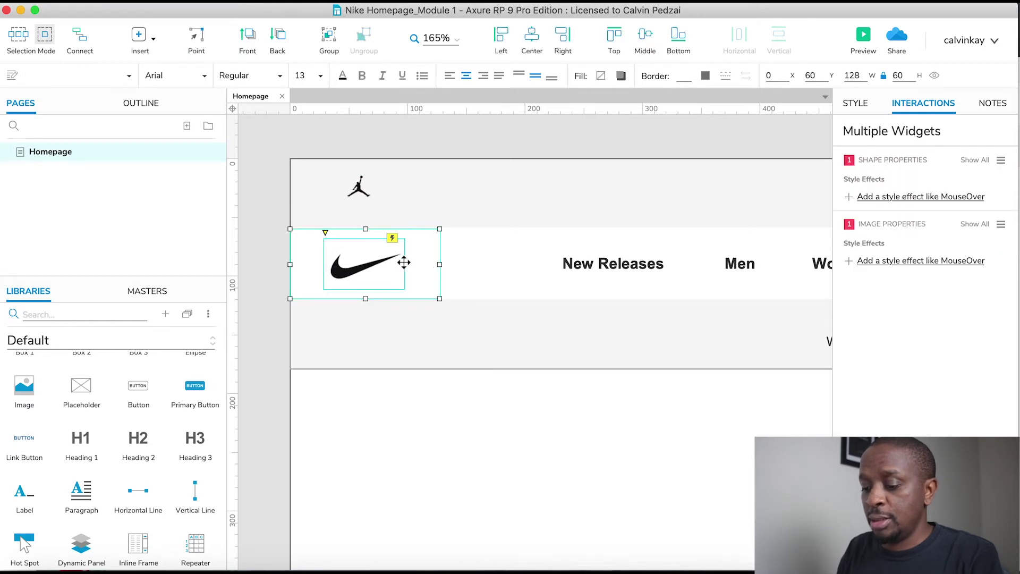
pyautogui.press('super+g')
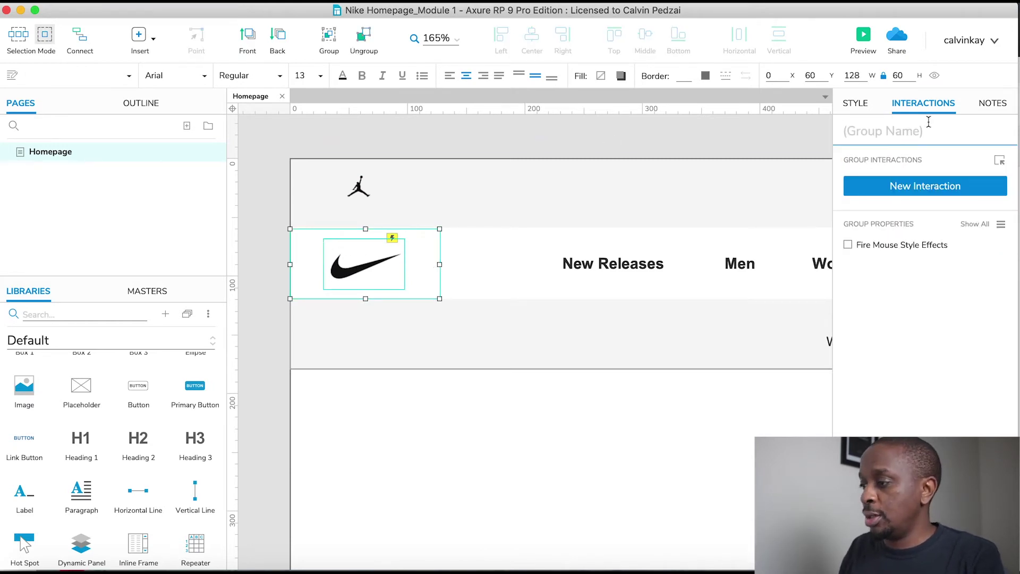
pyautogui.click(890, 129)
pyautogui.write('Nike logo')
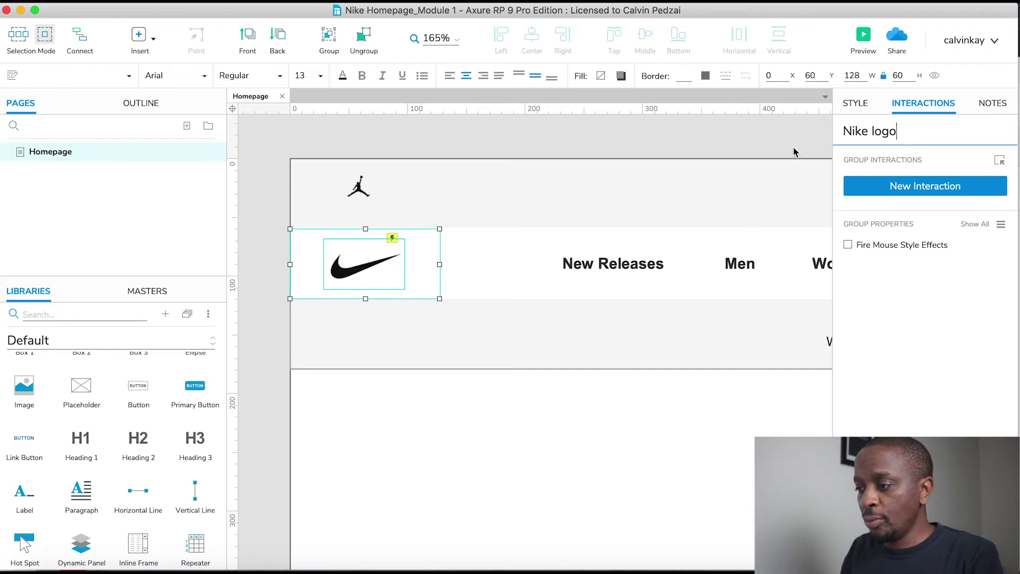
pyautogui.click(677, 127)
# - Name the New Releases box 'NewReleasesMenuBtn' and the Men box 'MenMenuBtn'
pyautogui.hscroll(5, 606, 242)
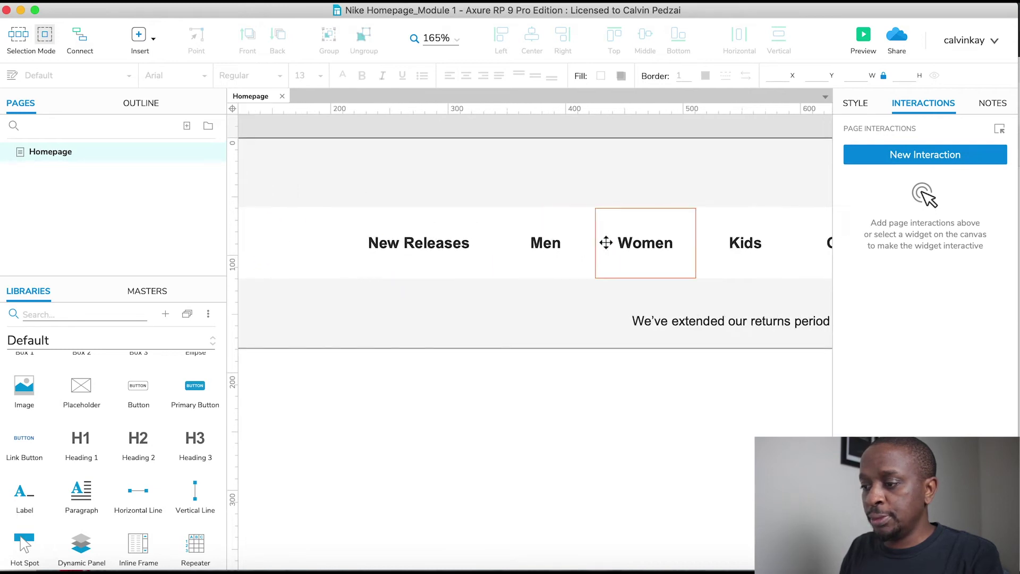
pyautogui.scroll(-2, 606, 242)
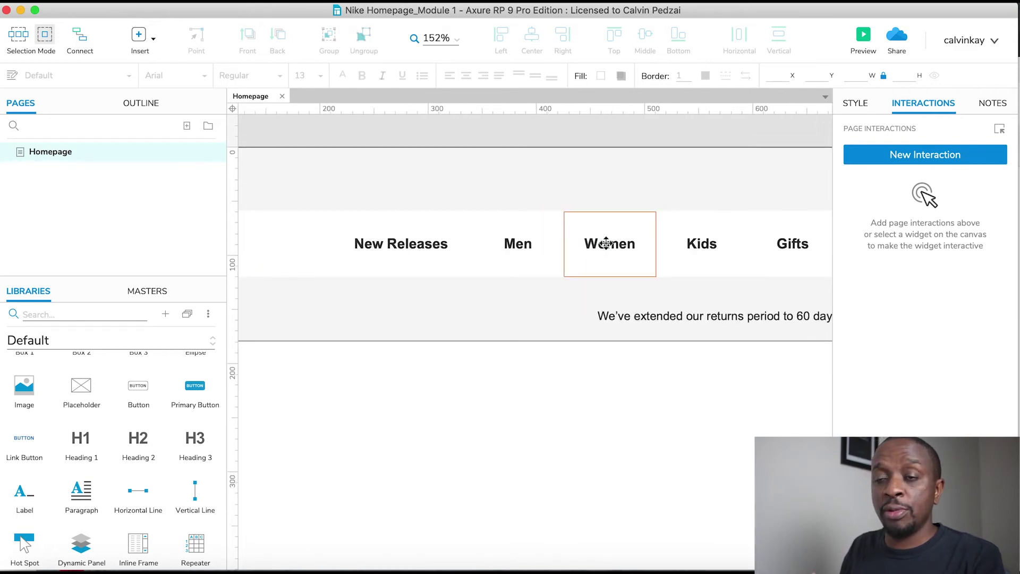
pyautogui.click(412, 257)
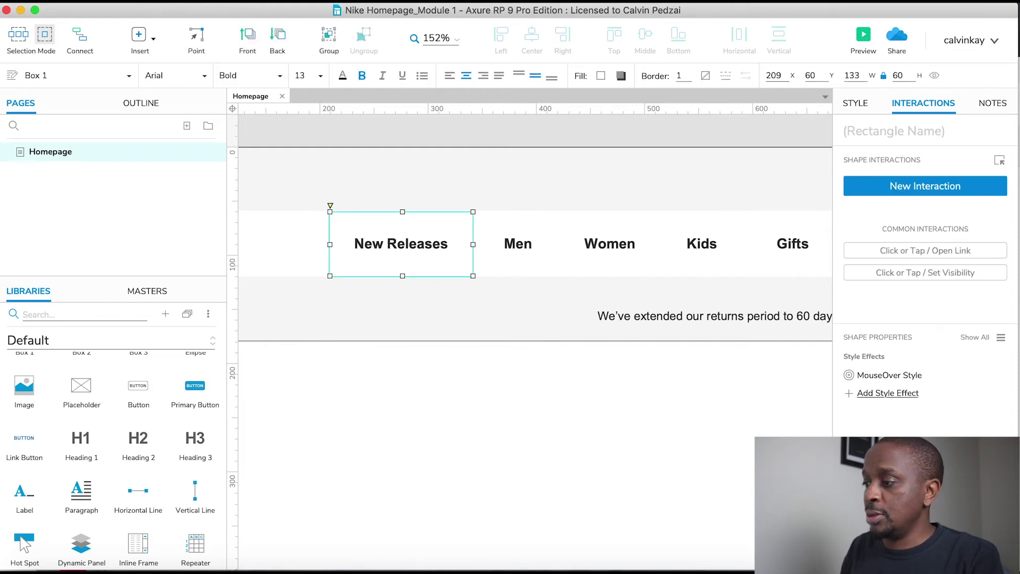
pyautogui.click(871, 132)
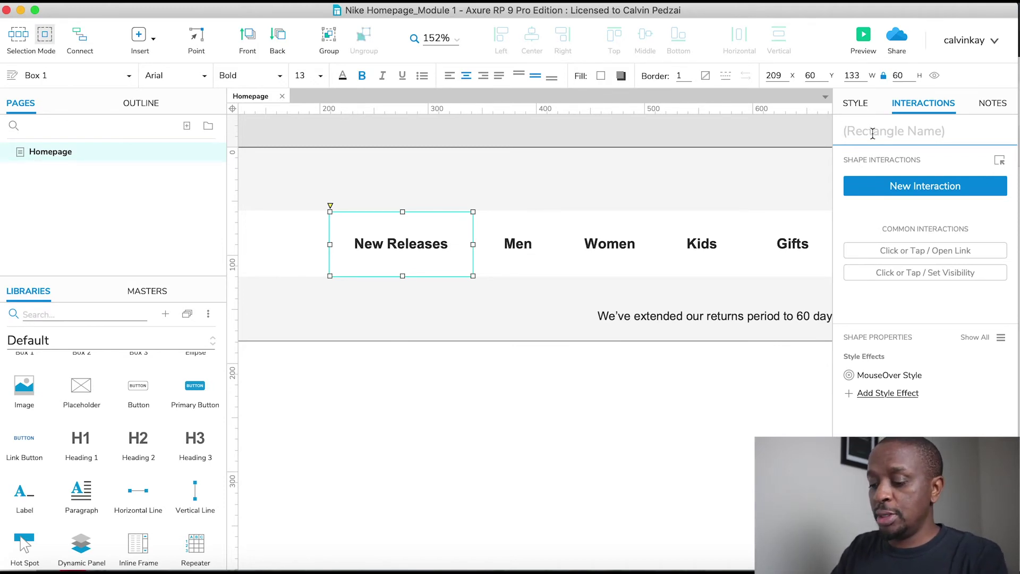
pyautogui.write('New')
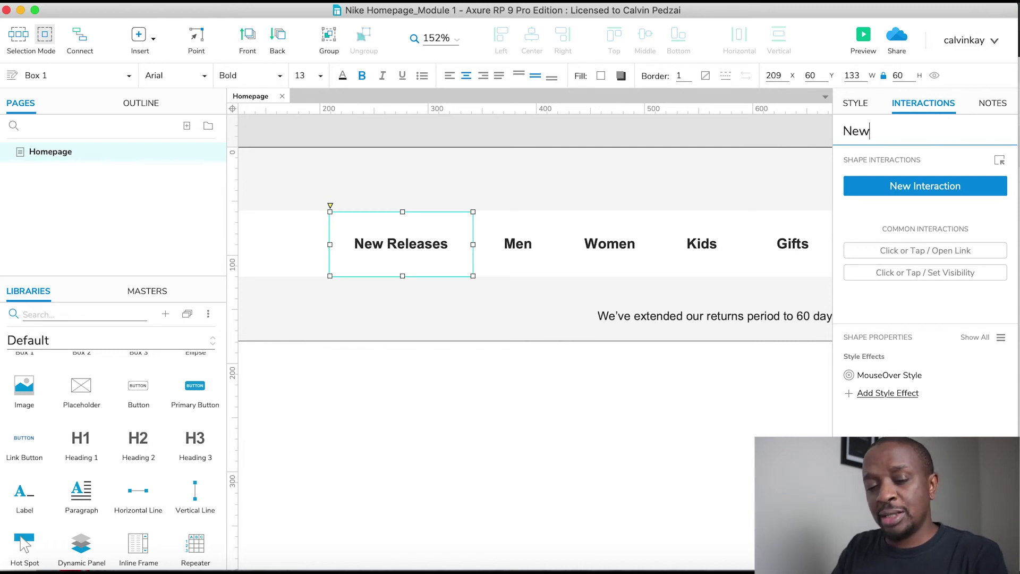
pyautogui.write('Re')
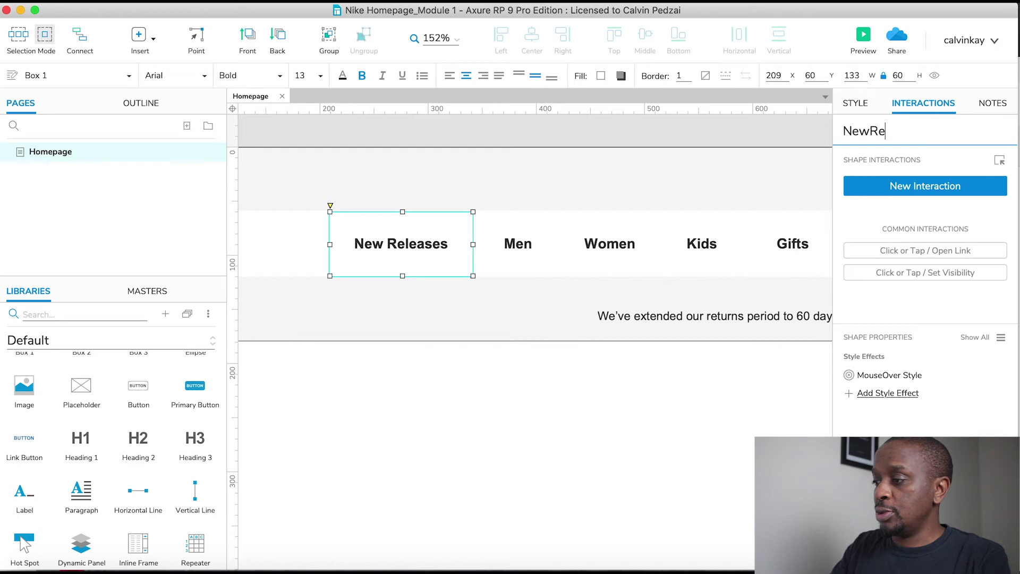
pyautogui.write('leases')
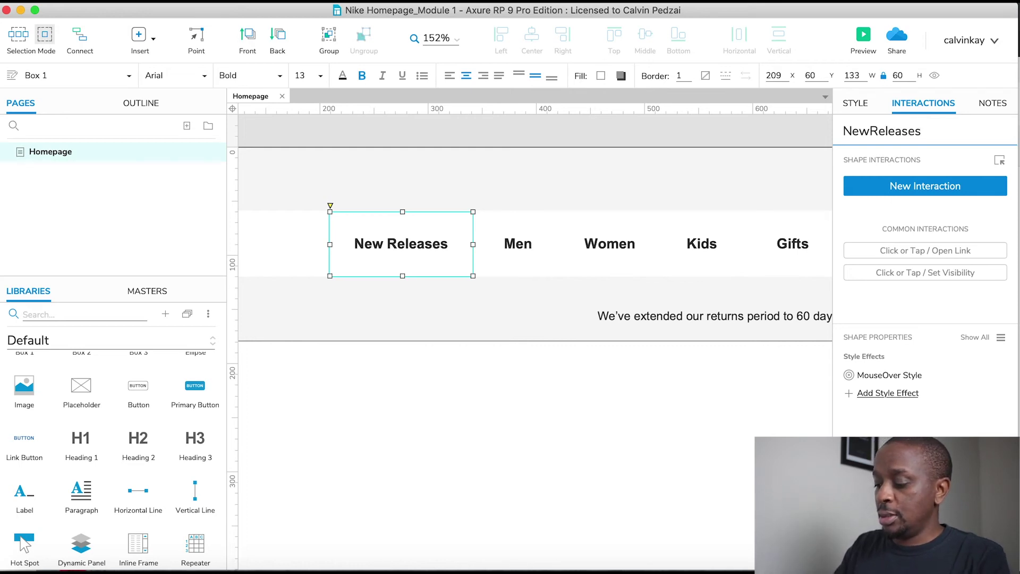
pyautogui.write('M')
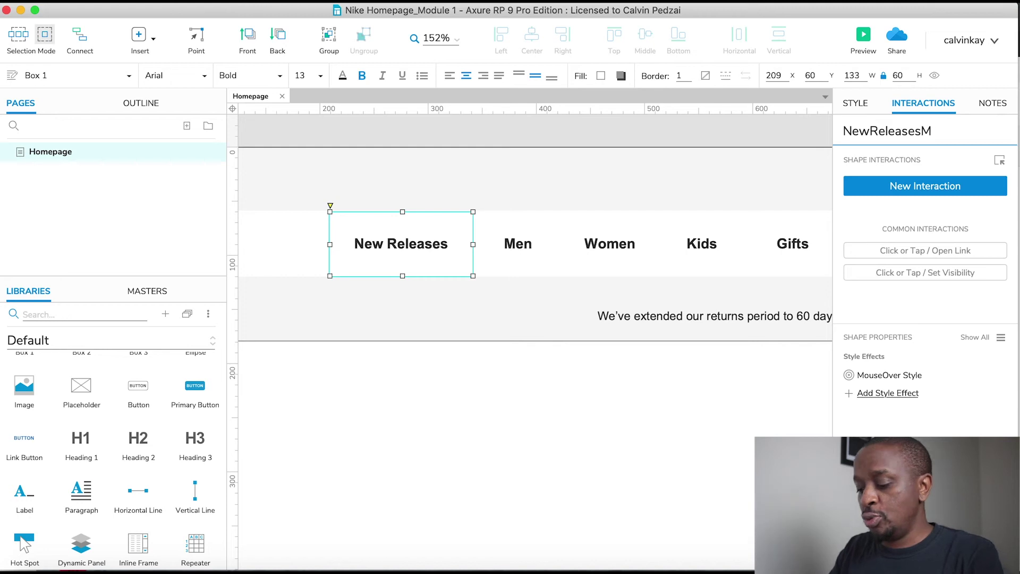
pyautogui.write('enuBtn')
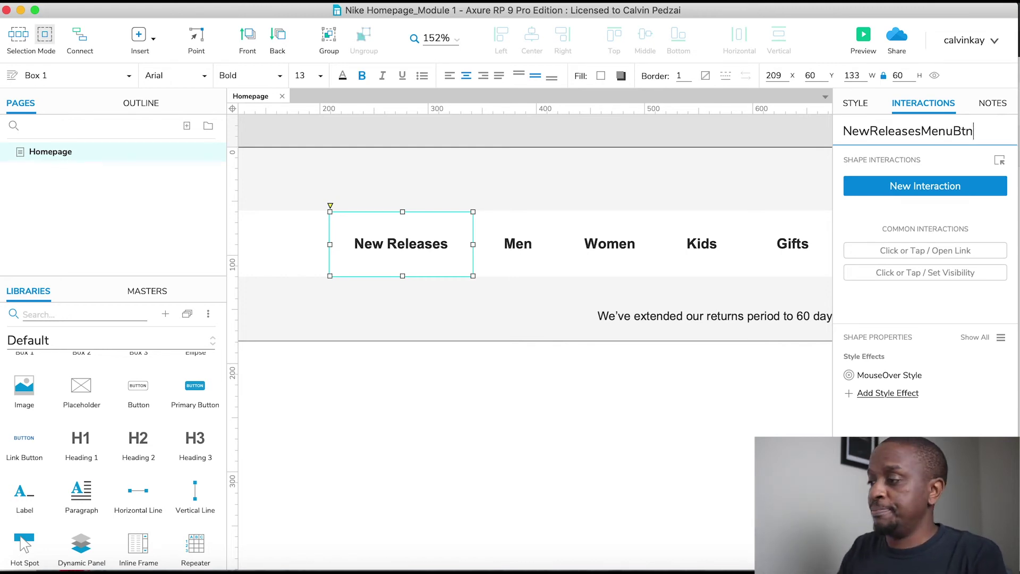
pyautogui.moveTo(972, 131); pyautogui.dragTo(924, 134)
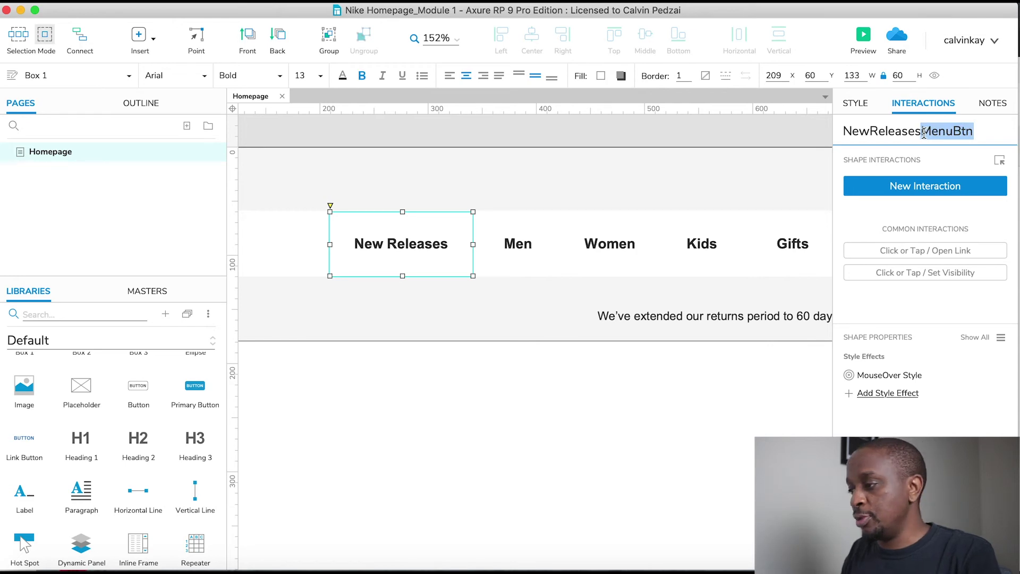
pyautogui.click(512, 236)
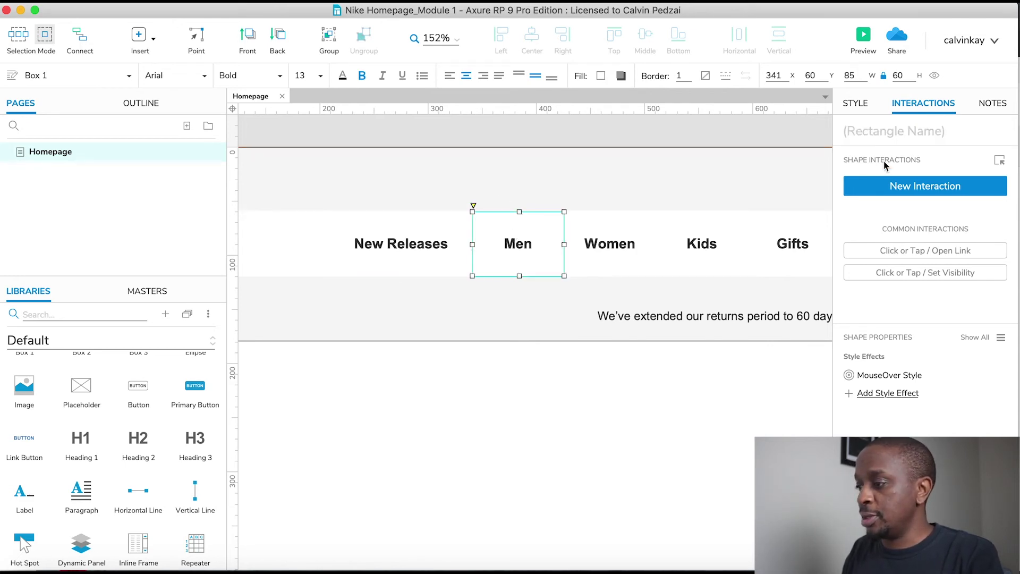
pyautogui.click(874, 131)
pyautogui.write('Men')
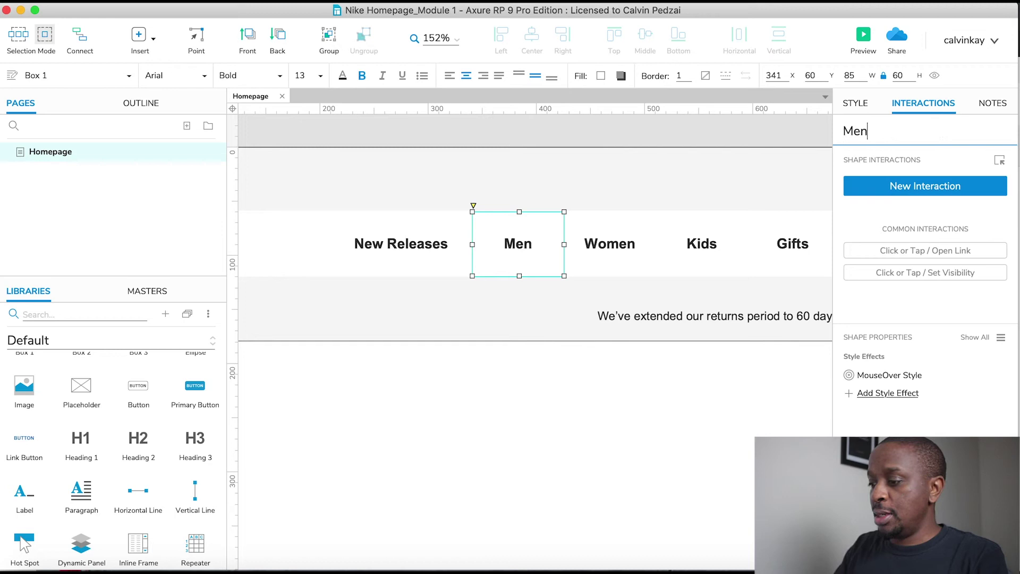
pyautogui.write('MenuBtn')
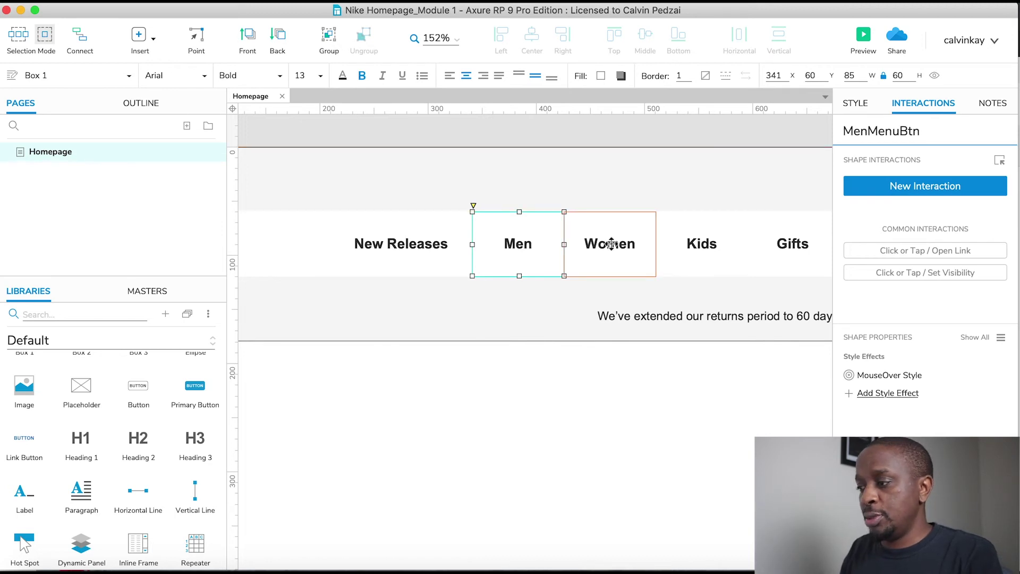
# - Name the Women menu box, then the Kids and Gifts boxes 'KidsMenuBtn' and 'GiftsMenuBtn'
pyautogui.click(589, 241)
pyautogui.click(861, 123)
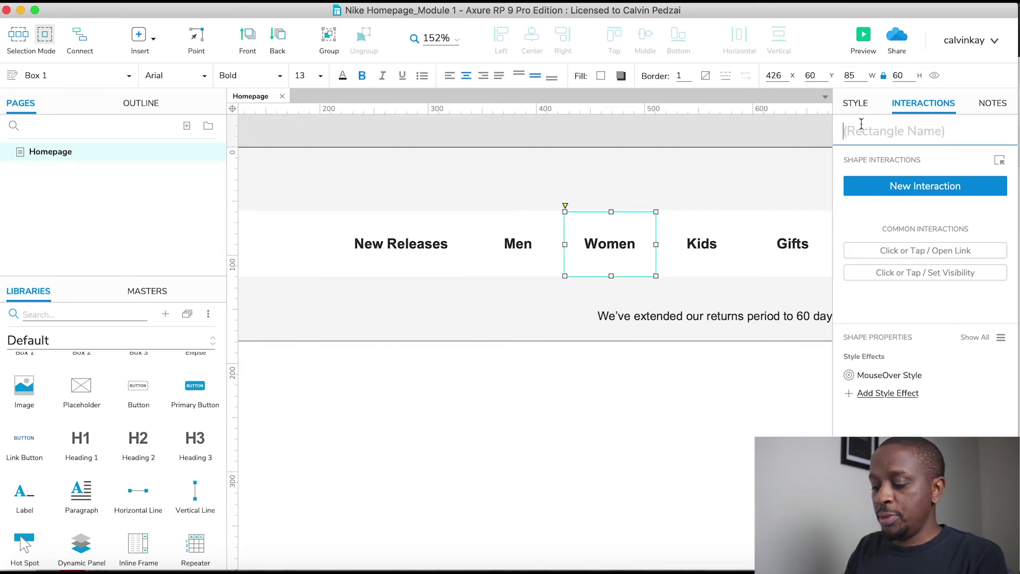
pyautogui.write('Womwn')
pyautogui.press('BackSpace')
pyautogui.press('BackSpace')
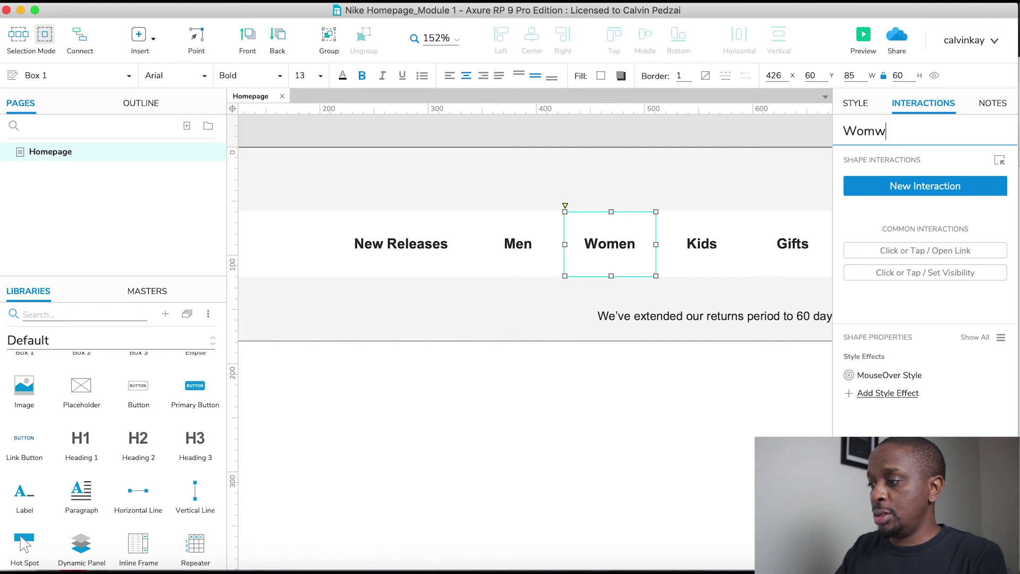
pyautogui.write('en')
pyautogui.press('Tab')
pyautogui.write('Kids')
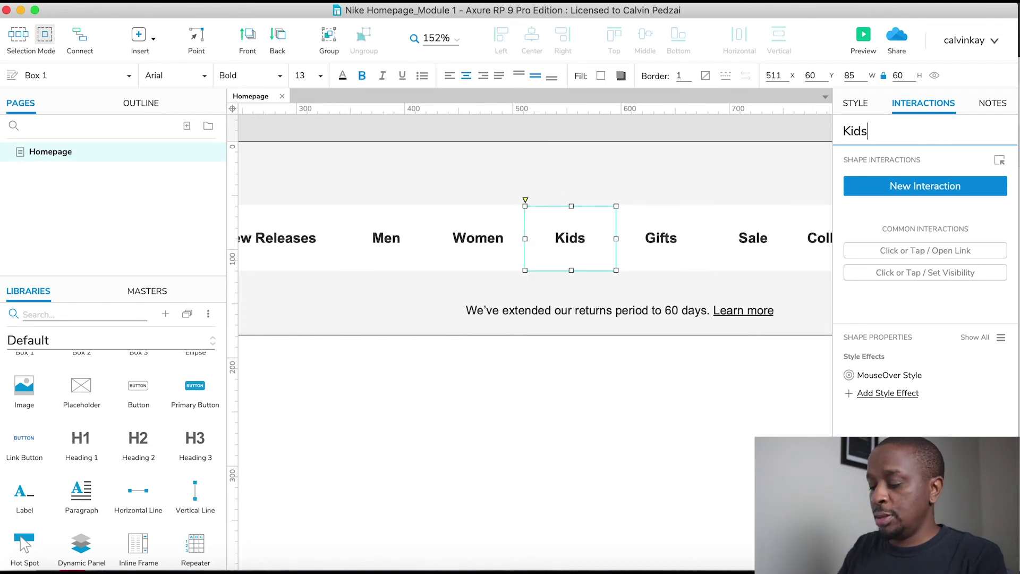
pyautogui.write('MenuBtn')
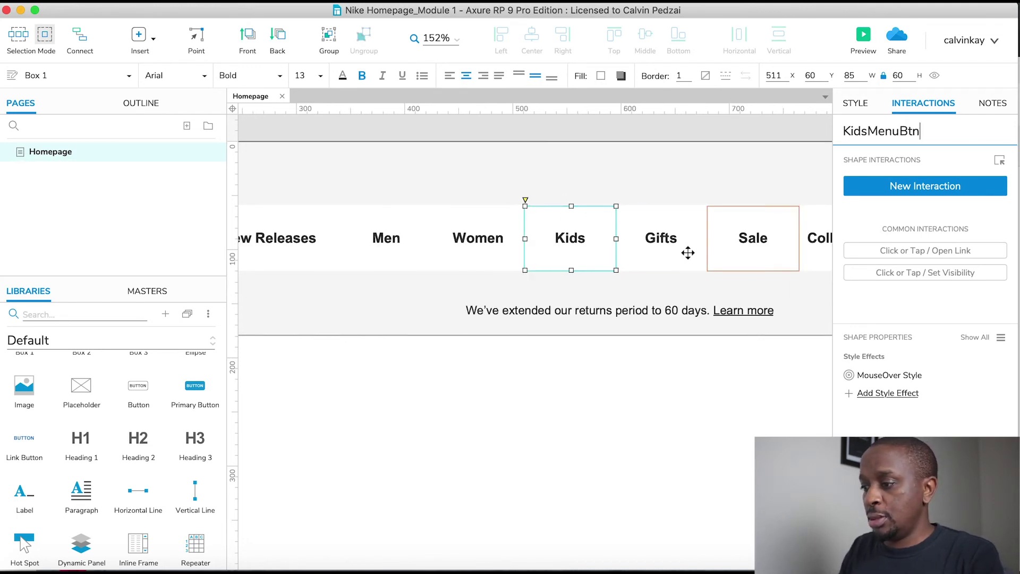
pyautogui.click(662, 244)
pyautogui.click(903, 131)
pyautogui.write('Gifts')
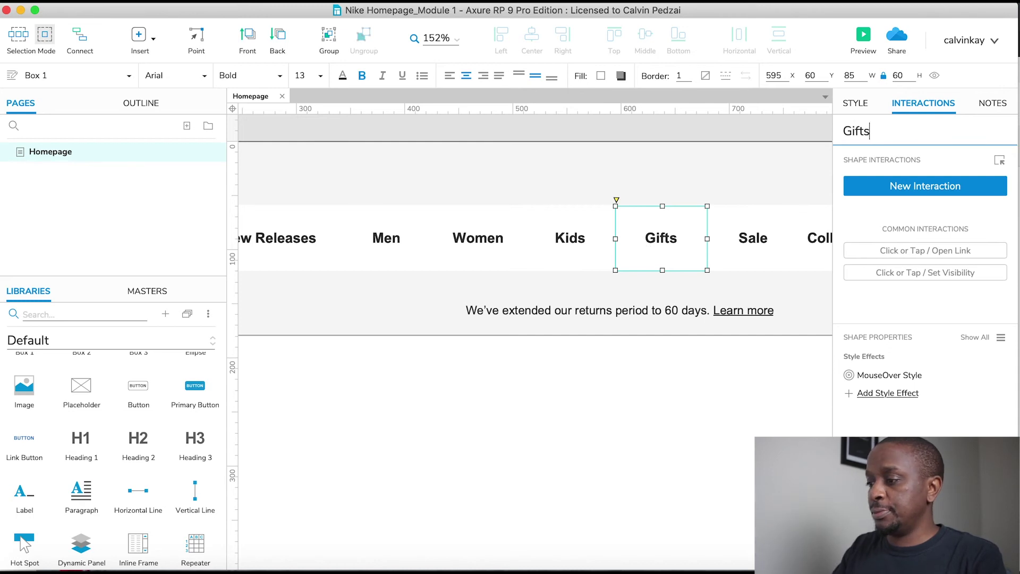
pyautogui.write('MenuBtn')
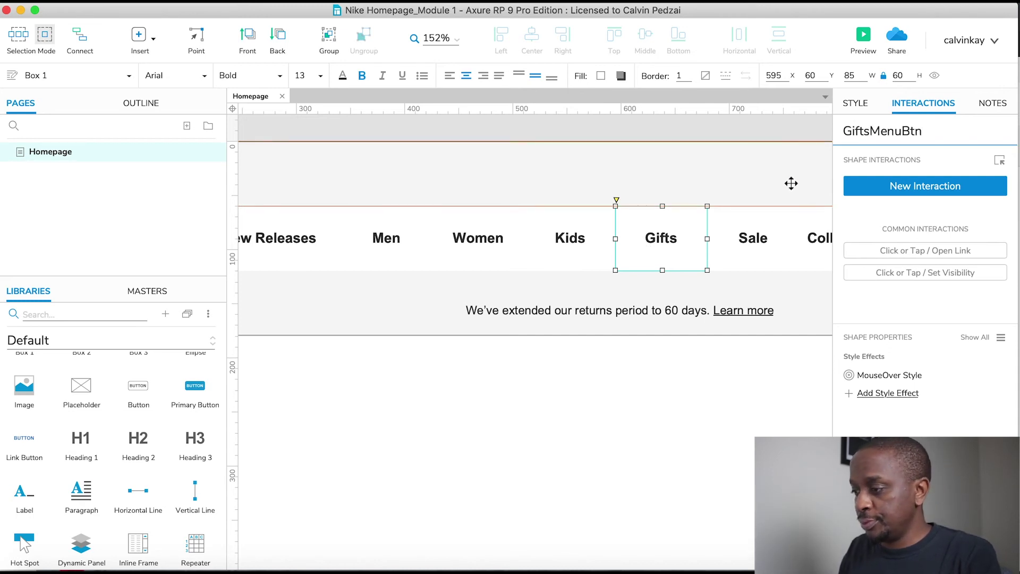
# - Name the Sale box 'SaleMenuBtn' and the Collections box 'CollectionsMenuBtn'
pyautogui.click(751, 246)
pyautogui.click(885, 130)
pyautogui.write('Sa')
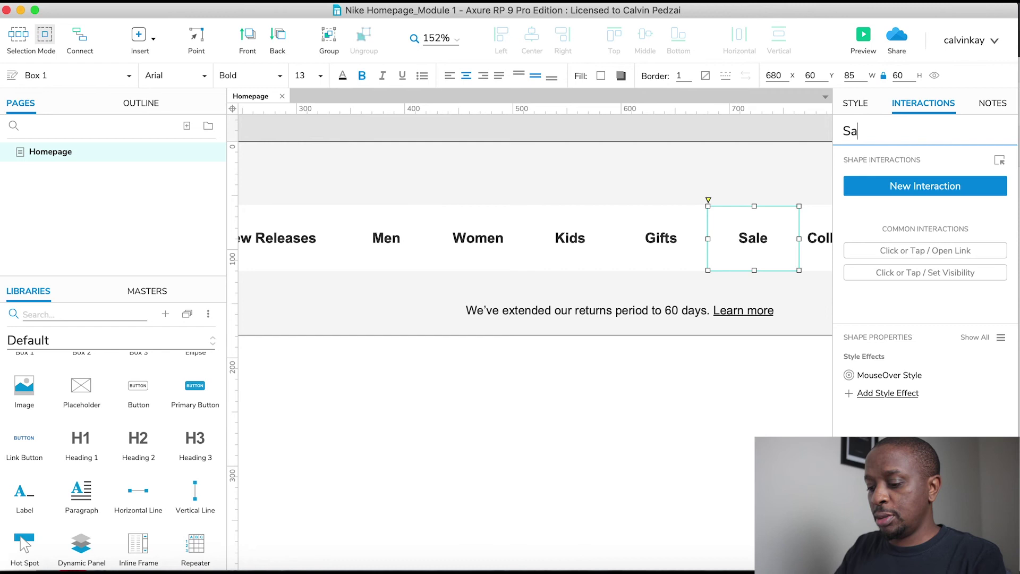
pyautogui.write('leMenuBtn')
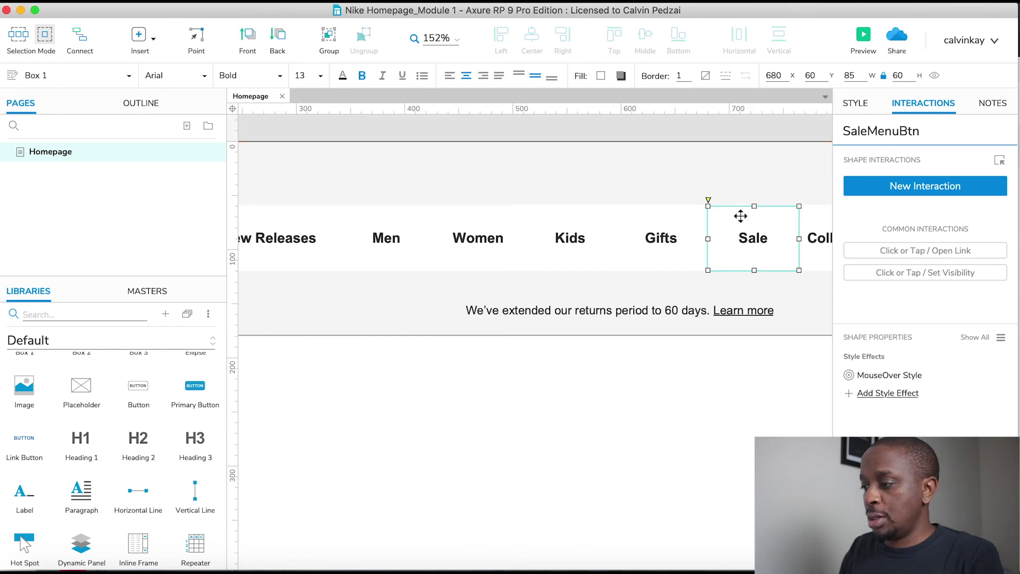
pyautogui.hscroll(5, 740, 212)
pyautogui.click(668, 232)
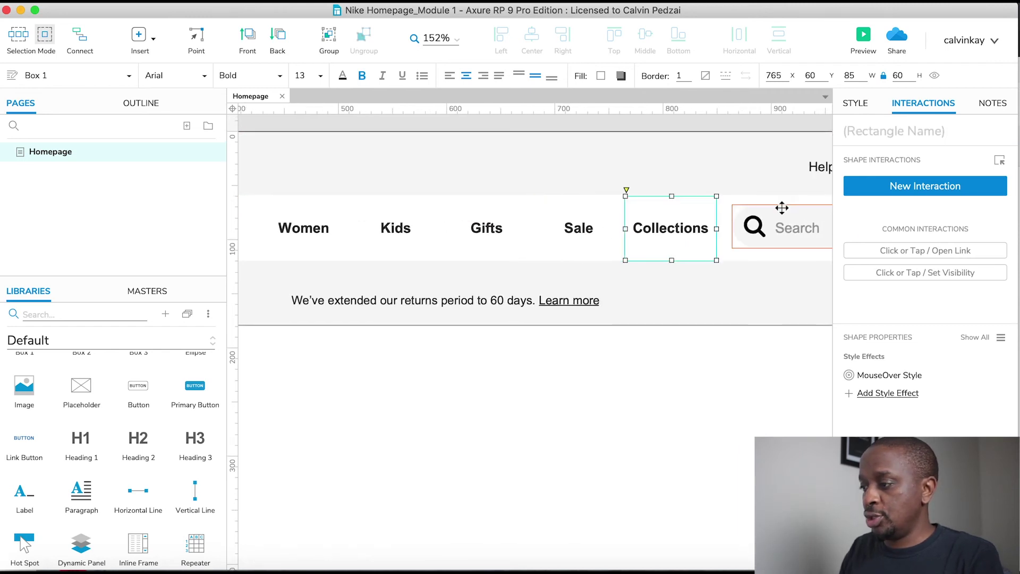
pyautogui.click(850, 131)
pyautogui.write('Collect')
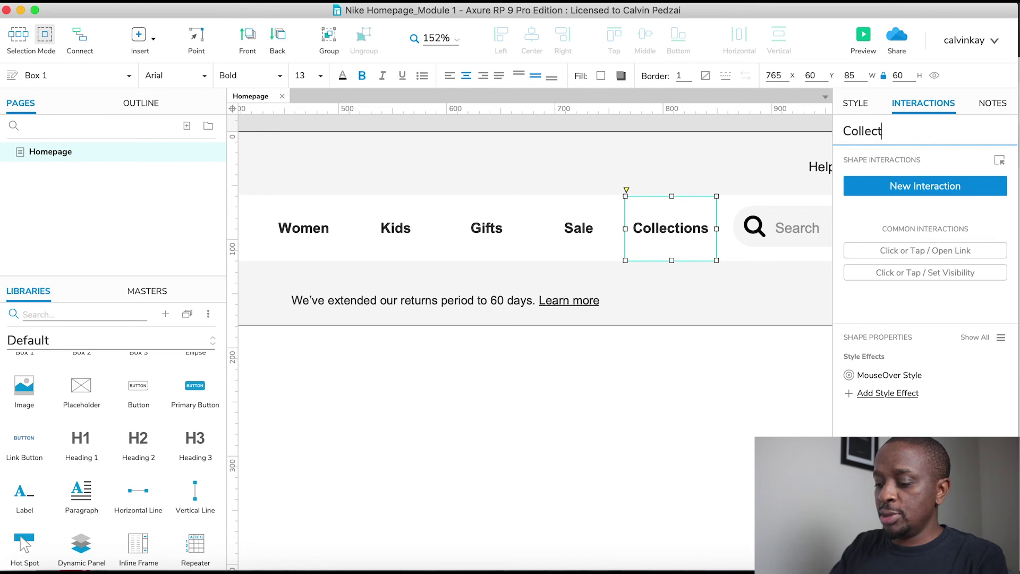
pyautogui.write('ionsMenuBtn')
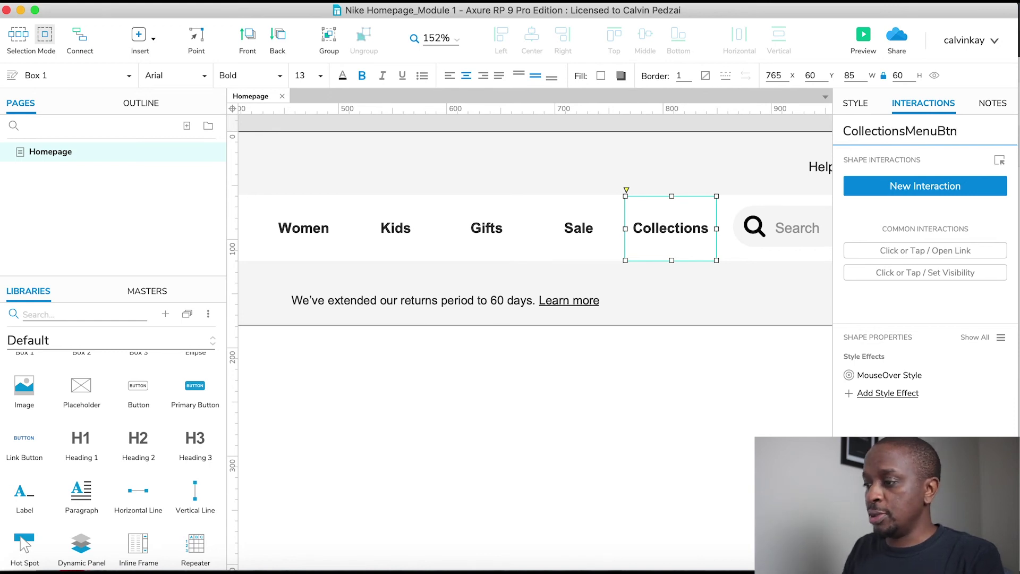
# - Group the search text field, search icon and background, naming the group 'SearchBar'
pyautogui.hscroll(5, 649, 356)
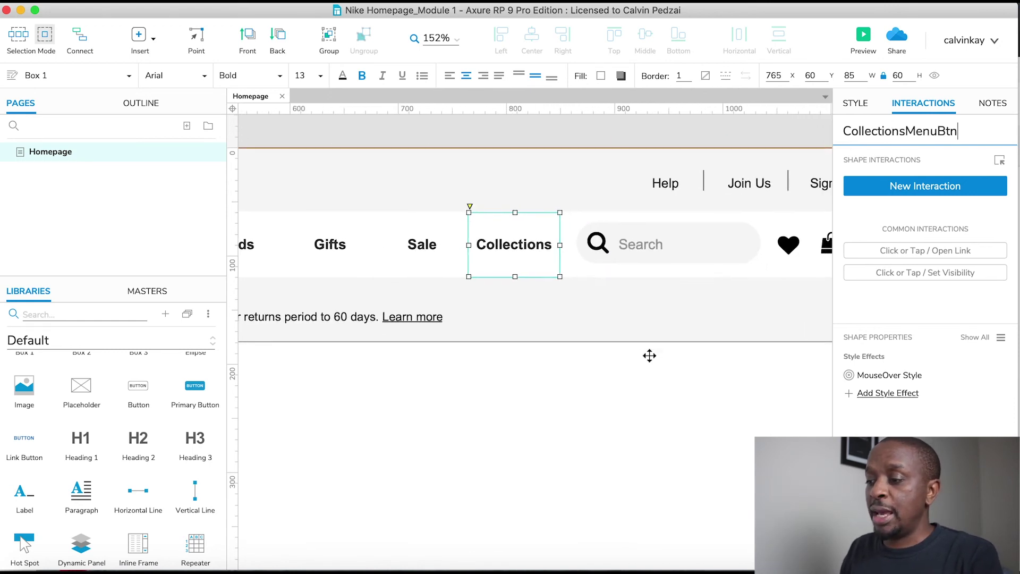
pyautogui.hscroll(4, 656, 319)
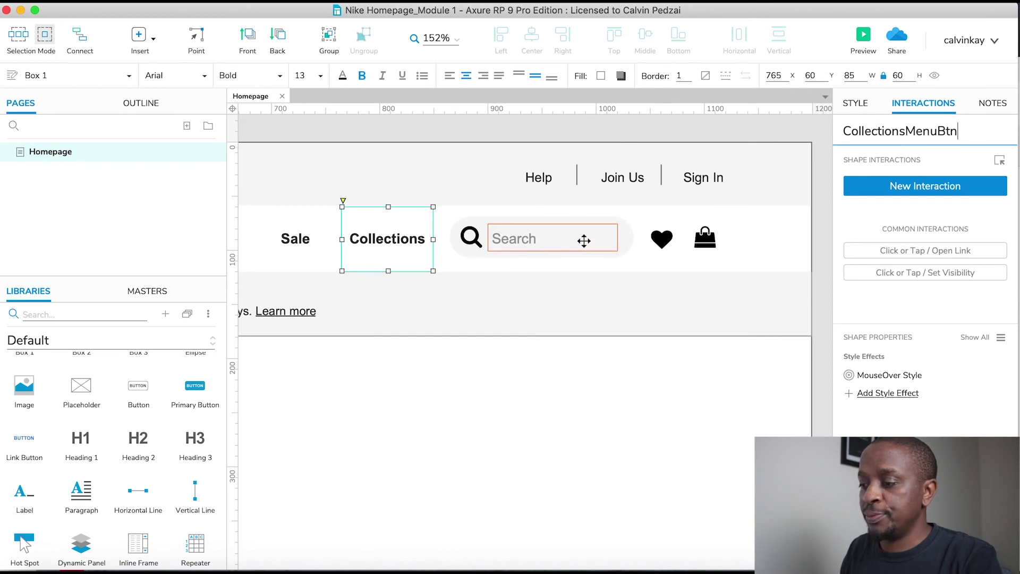
pyautogui.click(589, 240)
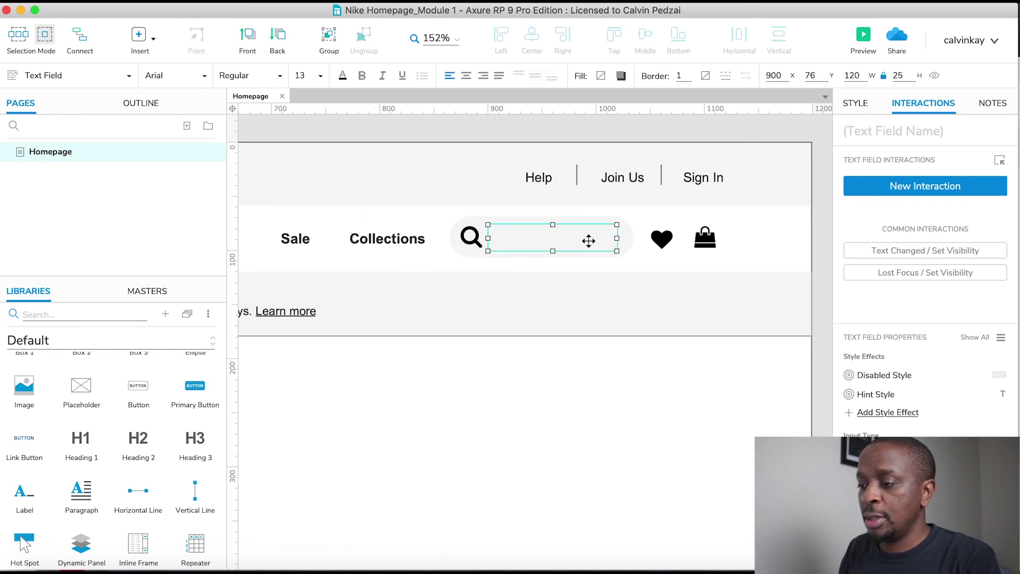
pyautogui.keyDown('shift'); pyautogui.click(470, 238); pyautogui.keyUp('shift')
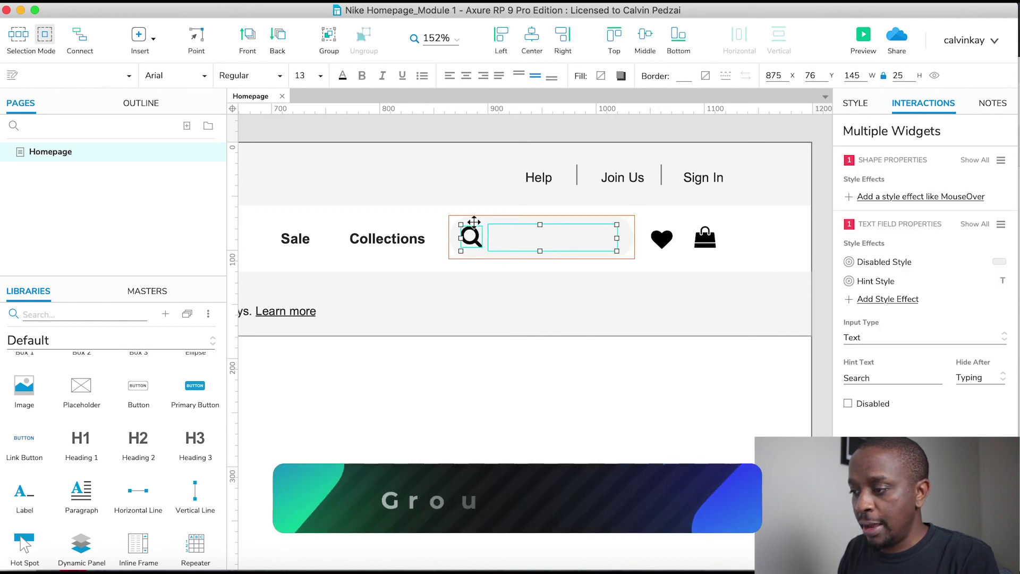
pyautogui.keyDown('shift'); pyautogui.click(563, 254); pyautogui.keyUp('shift')
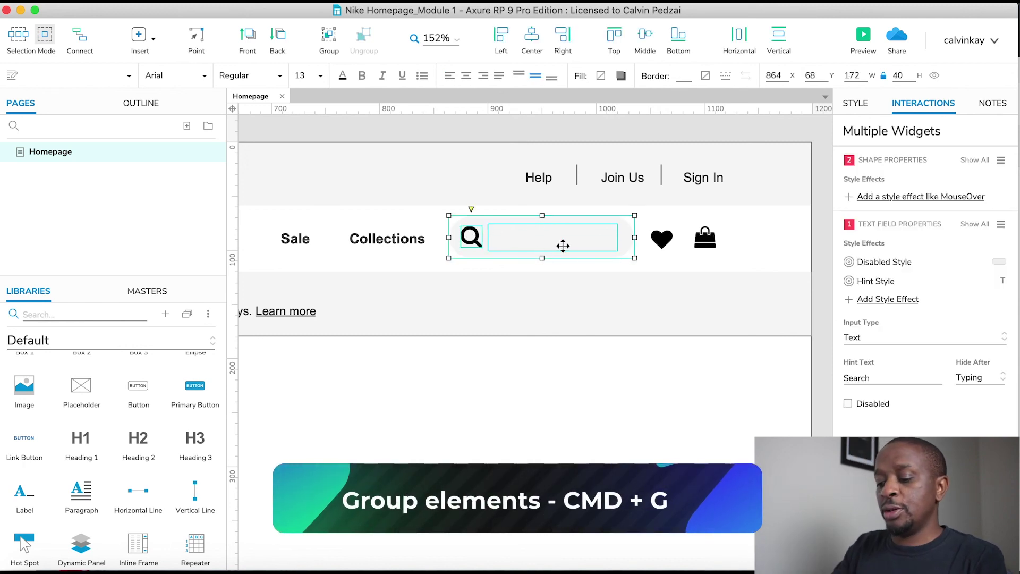
pyautogui.press('super+g')
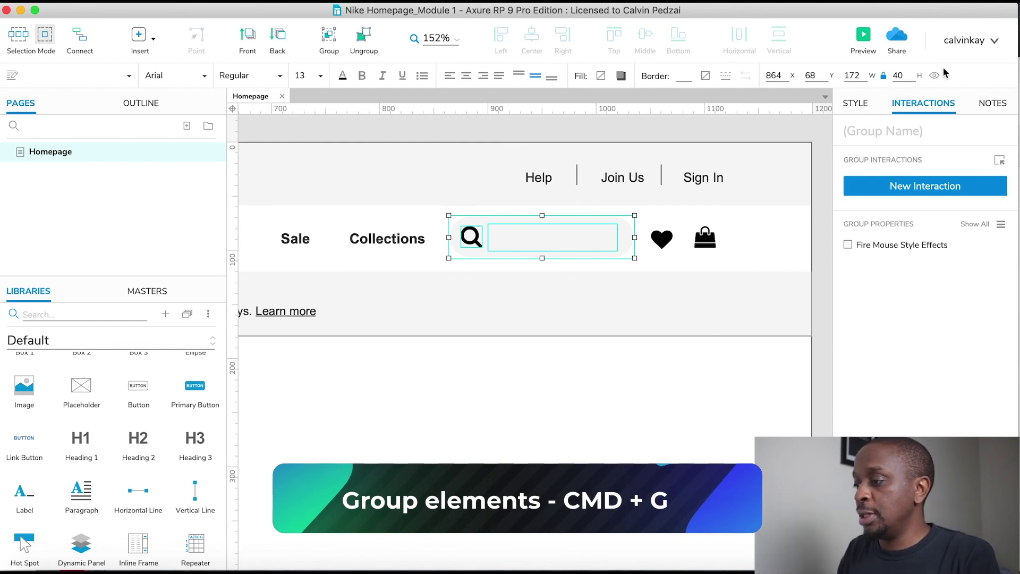
pyautogui.click(899, 130)
pyautogui.write('Sear')
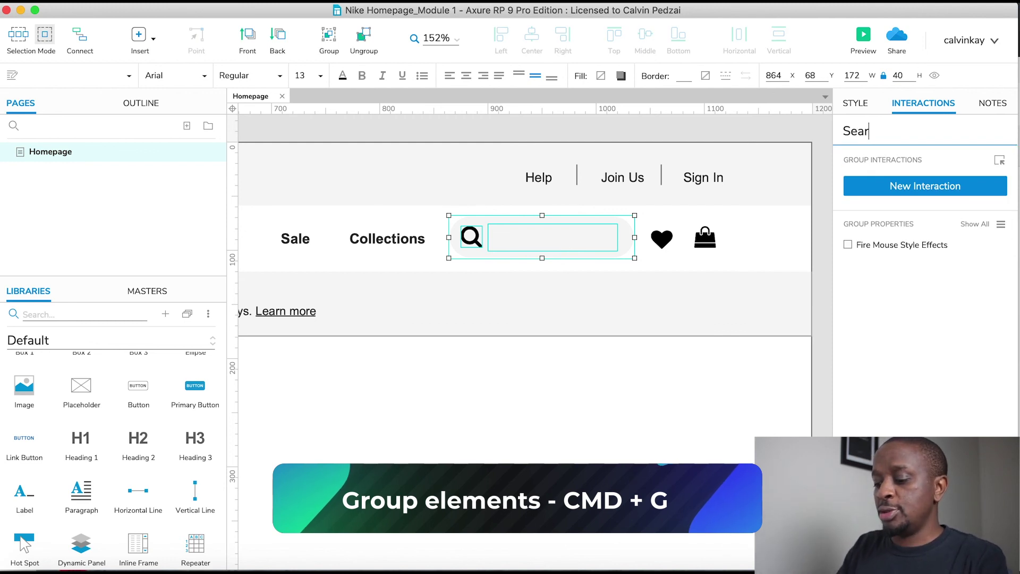
pyautogui.write('chBar')
pyautogui.click(406, 386)
pyautogui.hscroll(-10, 406, 386)
pyautogui.scroll(2, 406, 386)
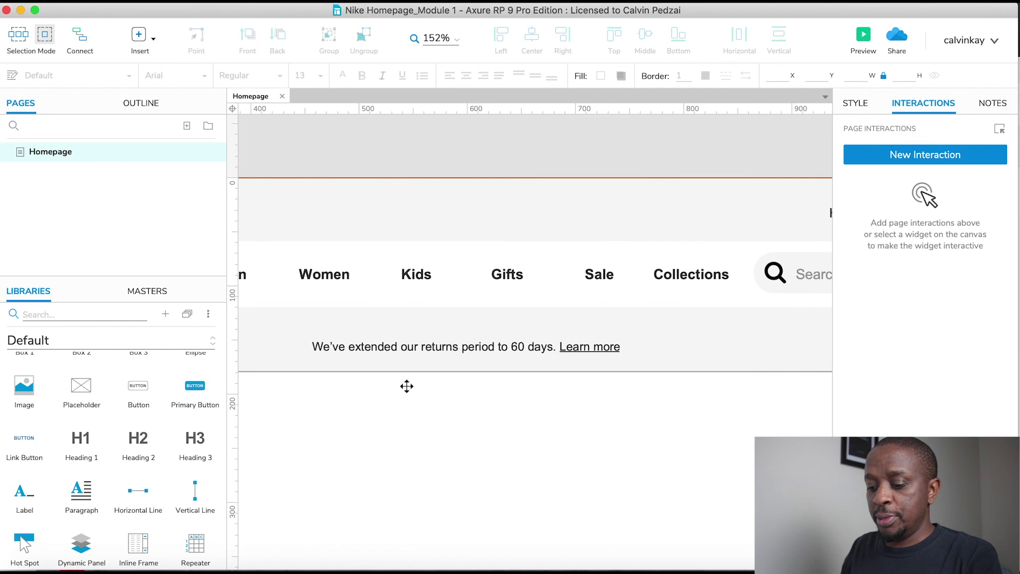